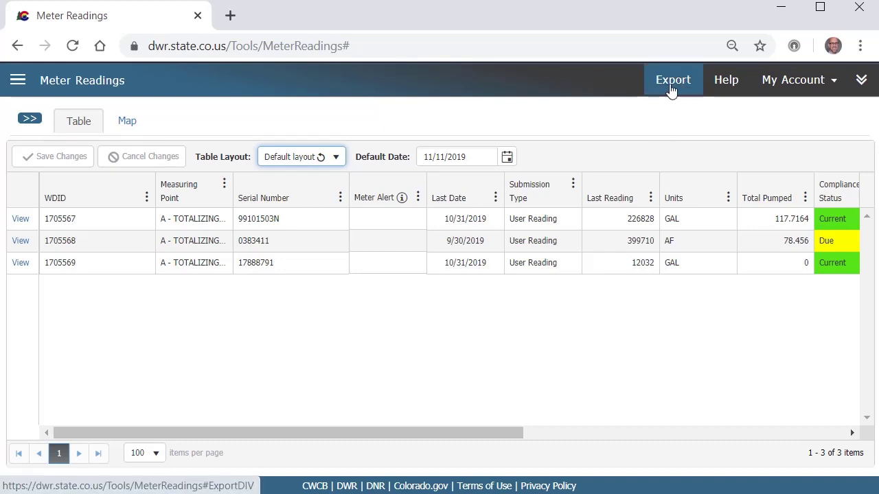
Display the meters on the map and label the map points with their Serial Number.
{"action": "left_click", "coordinate": [126, 121]}
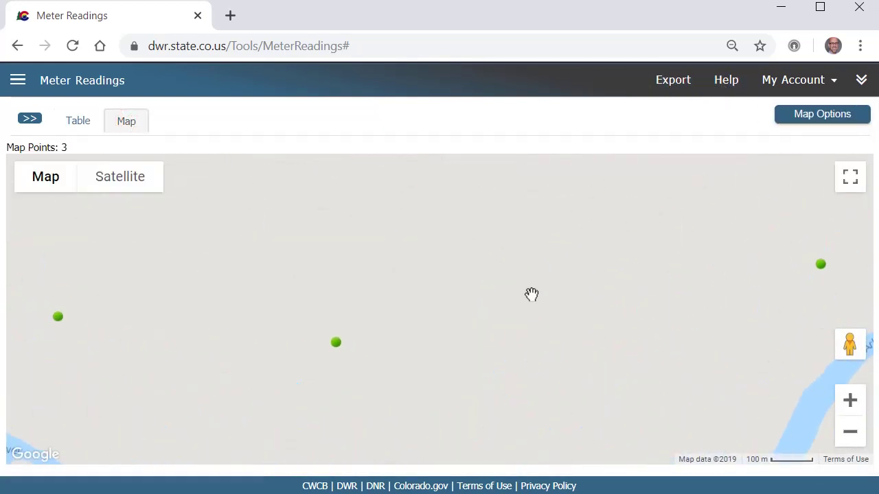
{"action": "scroll", "coordinate": [531, 294], "scroll_direction": "down", "scroll_amount": 3}
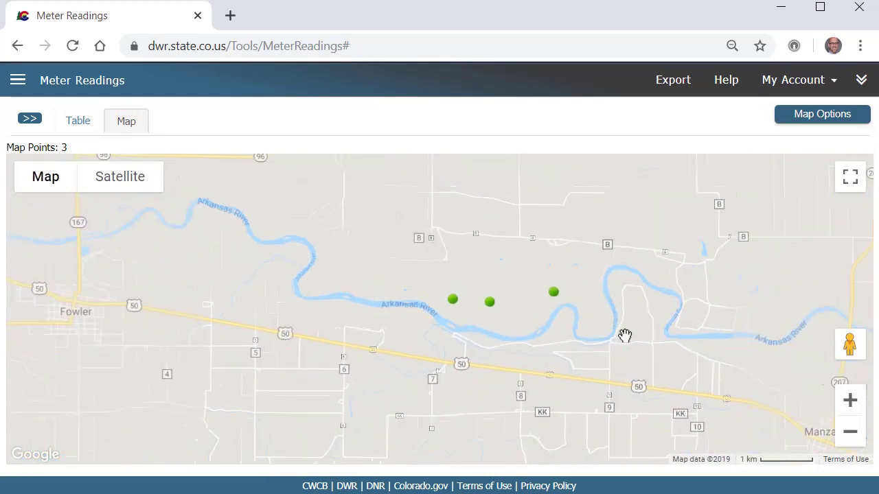
{"action": "left_click_drag", "start_coordinate": [632, 338], "coordinate": [550, 378]}
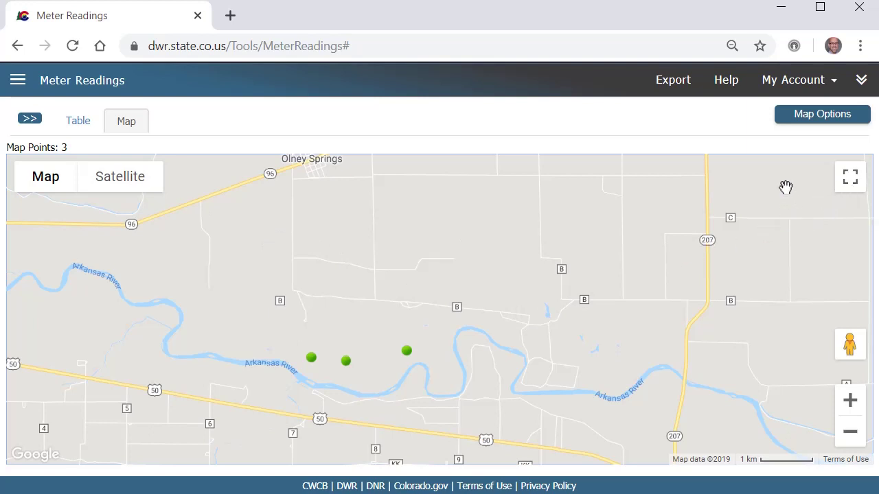
{"action": "left_click", "coordinate": [806, 117]}
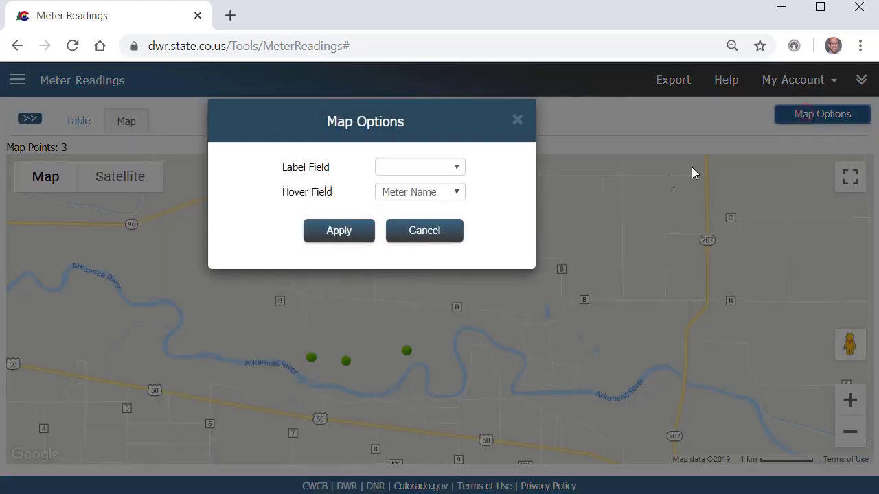
{"action": "left_click", "coordinate": [453, 170]}
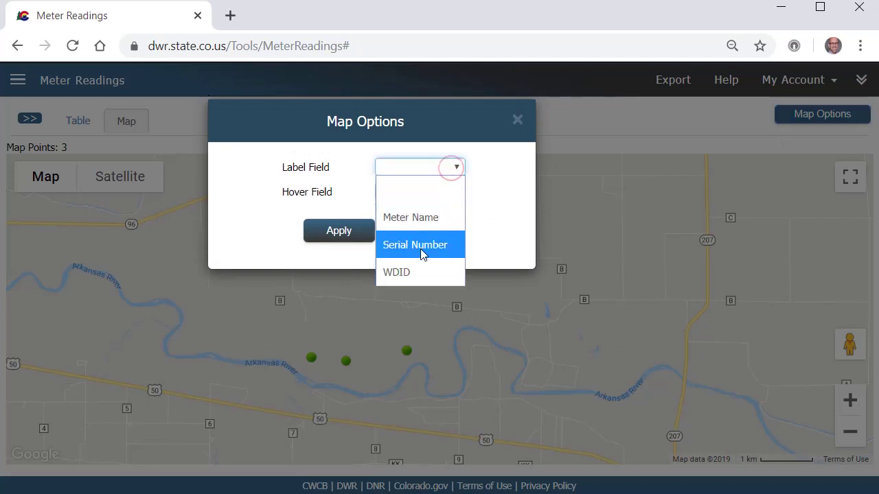
{"action": "left_click", "coordinate": [420, 245]}
{"action": "left_click", "coordinate": [348, 234]}
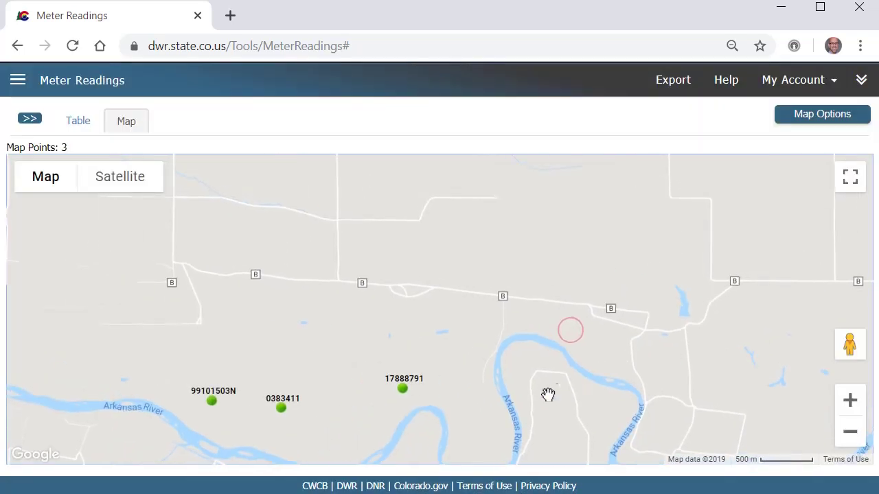
Inspect the map details and Open in choices of meter 17888791, and return to the table view.
{"action": "left_click", "coordinate": [402, 394]}
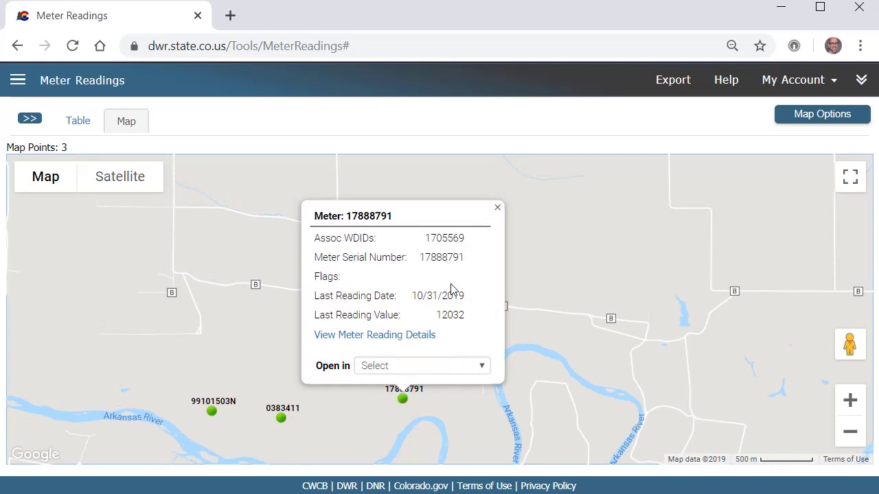
{"action": "left_click", "coordinate": [422, 368]}
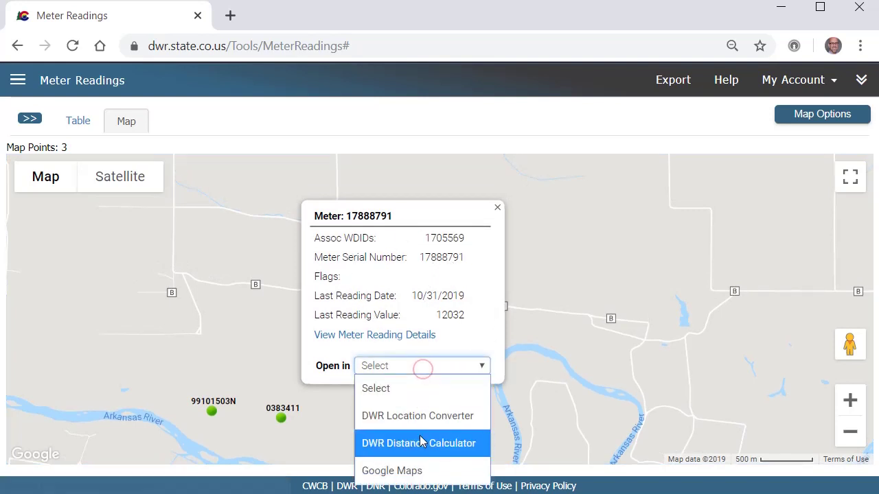
{"action": "left_click", "coordinate": [79, 123]}
{"action": "left_click", "coordinate": [79, 122]}
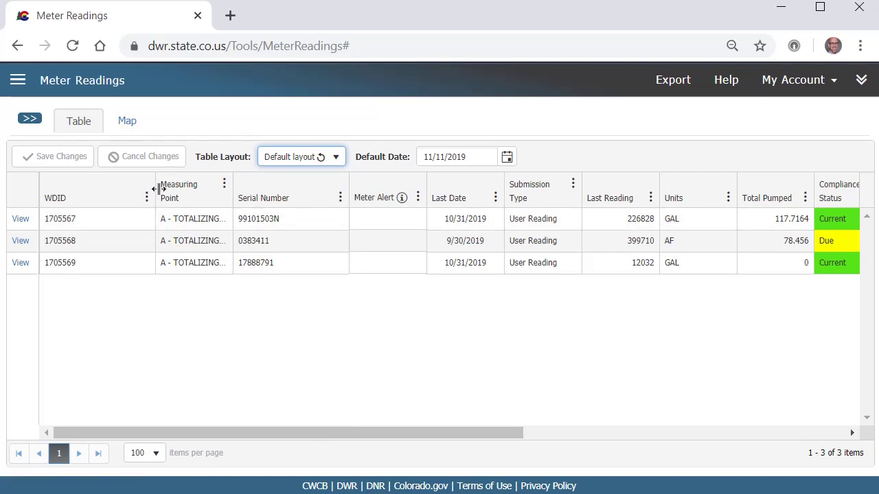
Narrow the WDID column of the readings table and review the list of columns that can be shown.
{"action": "left_click_drag", "start_coordinate": [156, 188], "coordinate": [108, 190]}
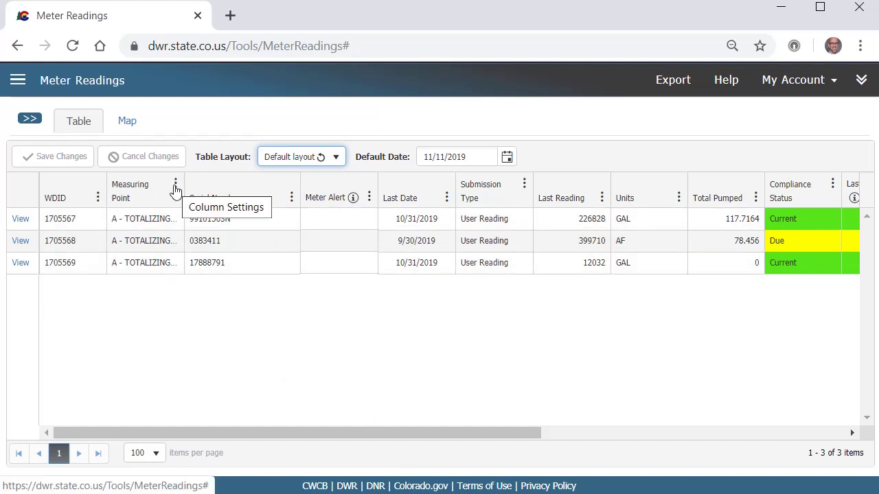
{"action": "left_click", "coordinate": [292, 200]}
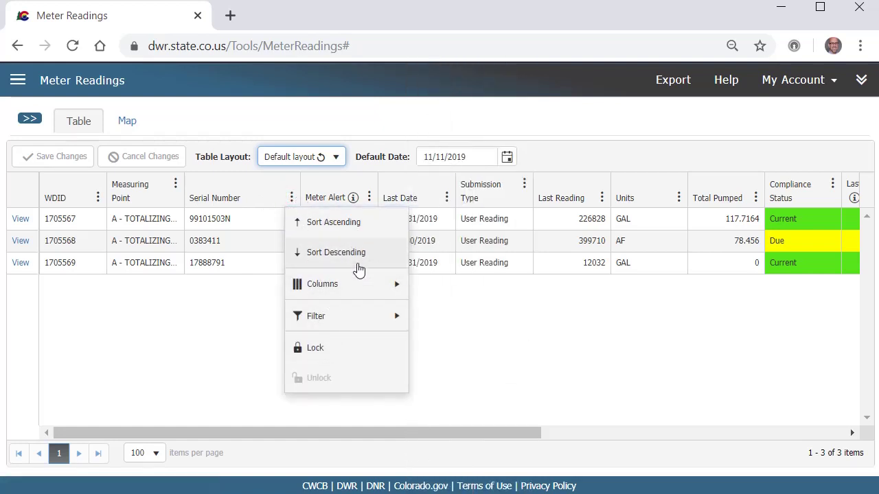
{"action": "mouse_move", "coordinate": [360, 286]}
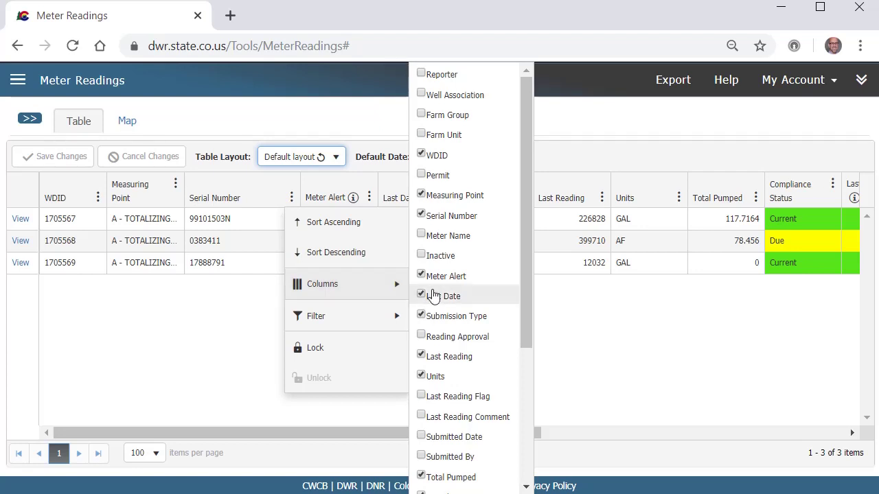
{"action": "left_click_drag", "start_coordinate": [520, 239], "coordinate": [516, 429]}
{"action": "scroll", "coordinate": [529, 367], "scroll_direction": "up", "scroll_amount": 3}
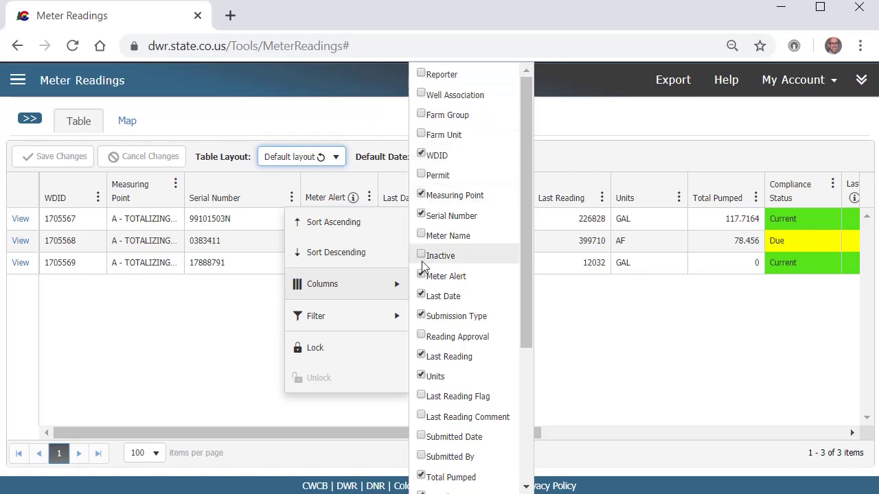
{"action": "left_click", "coordinate": [568, 324]}
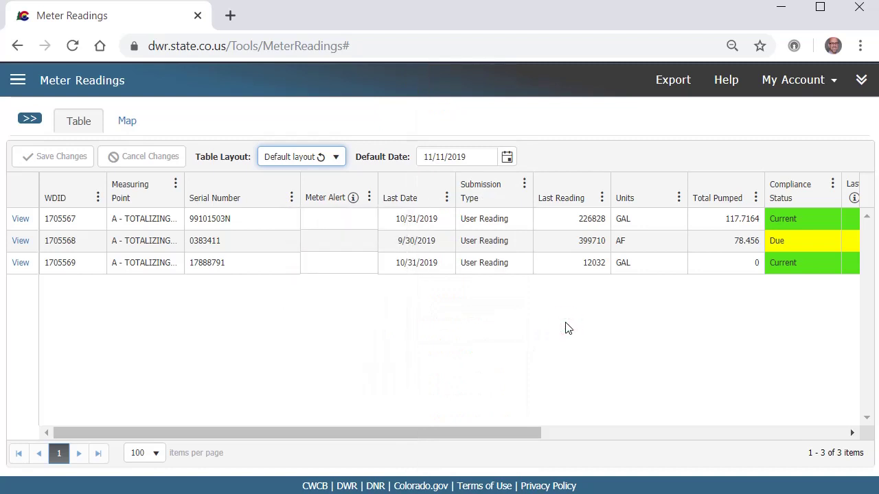
Apply the data entry, widescreen and all fields layouts to the readings table in turn.
{"action": "left_click", "coordinate": [323, 153]}
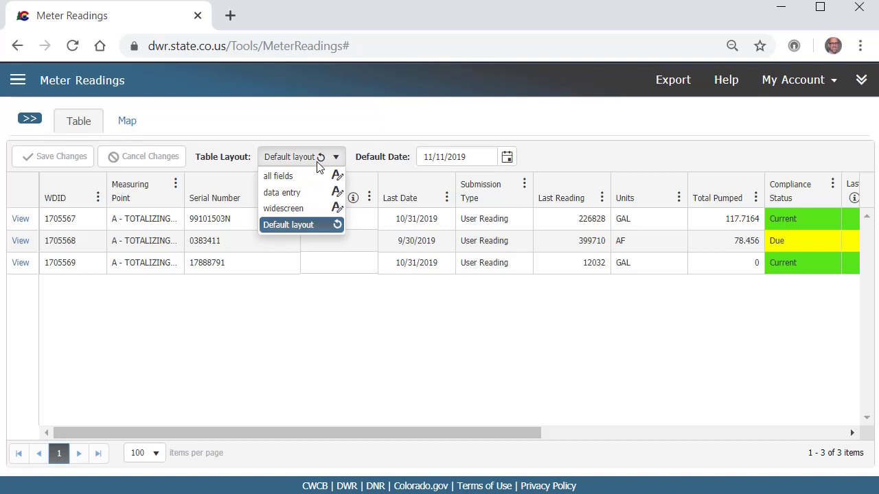
{"action": "left_click", "coordinate": [300, 193]}
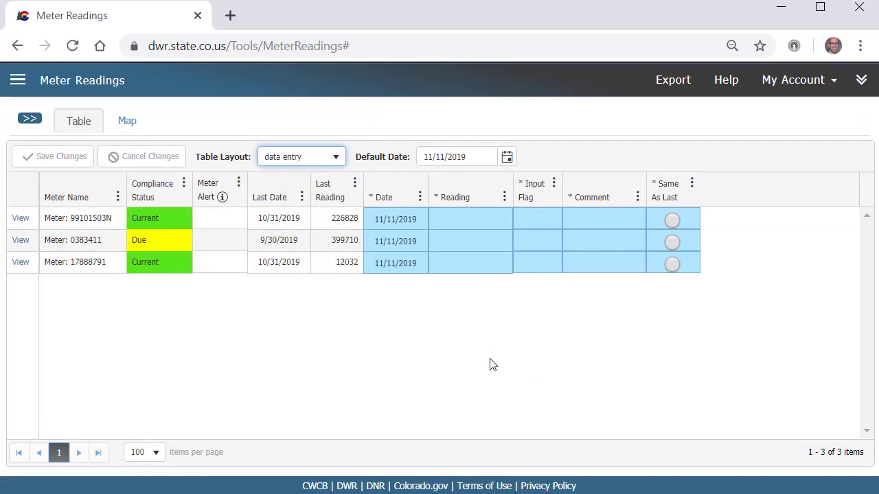
{"action": "left_click", "coordinate": [328, 148]}
{"action": "left_click", "coordinate": [310, 209]}
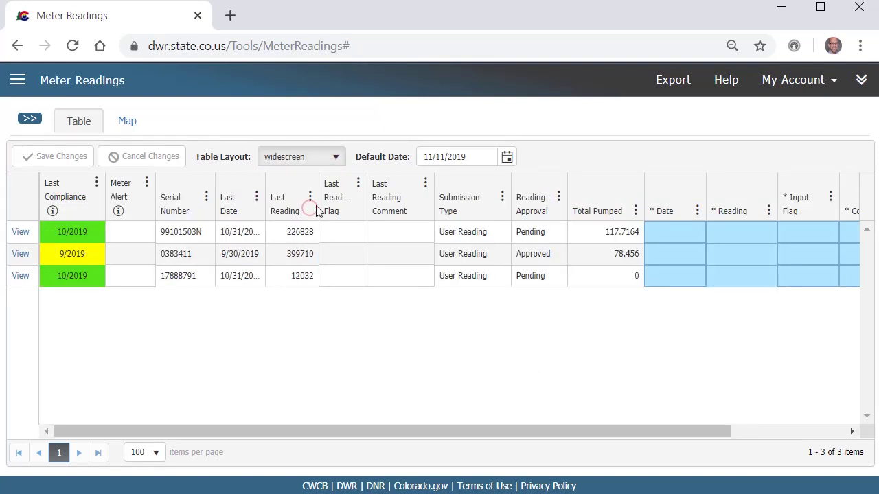
{"action": "left_click", "coordinate": [339, 153]}
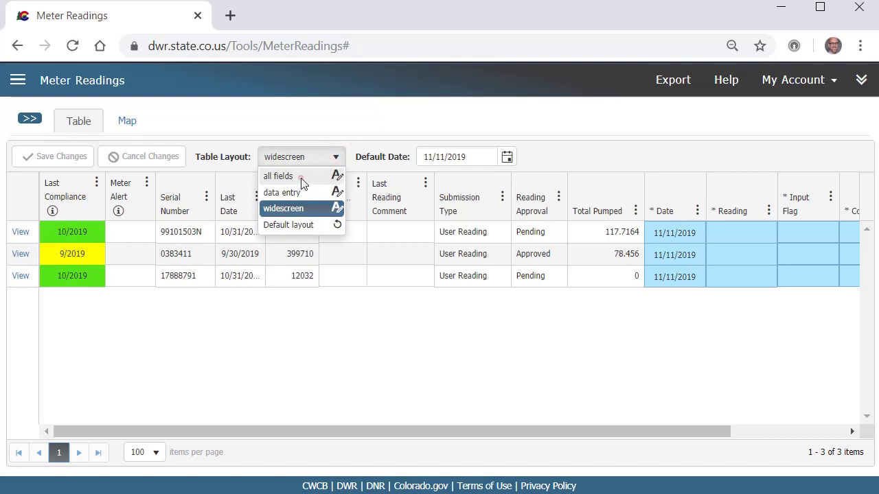
{"action": "left_click", "coordinate": [301, 175]}
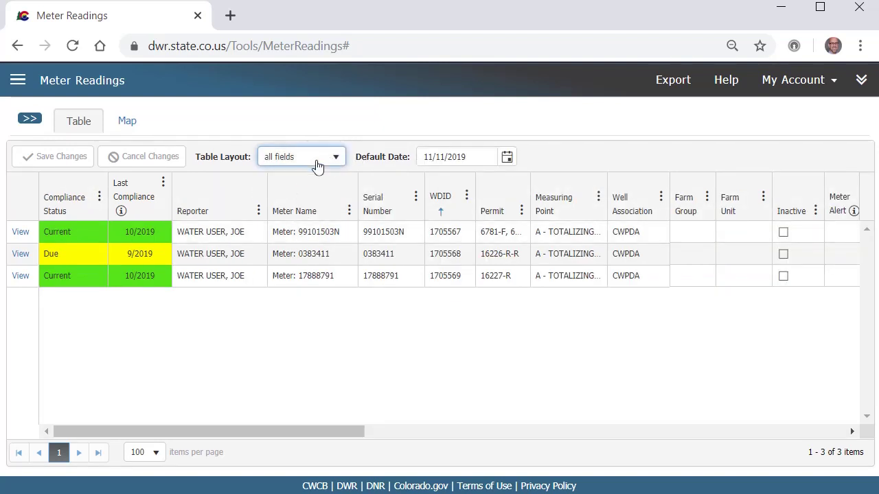
Review the available columns from the Reporter column's settings while the all fields layout is active.
{"action": "left_click", "coordinate": [258, 210]}
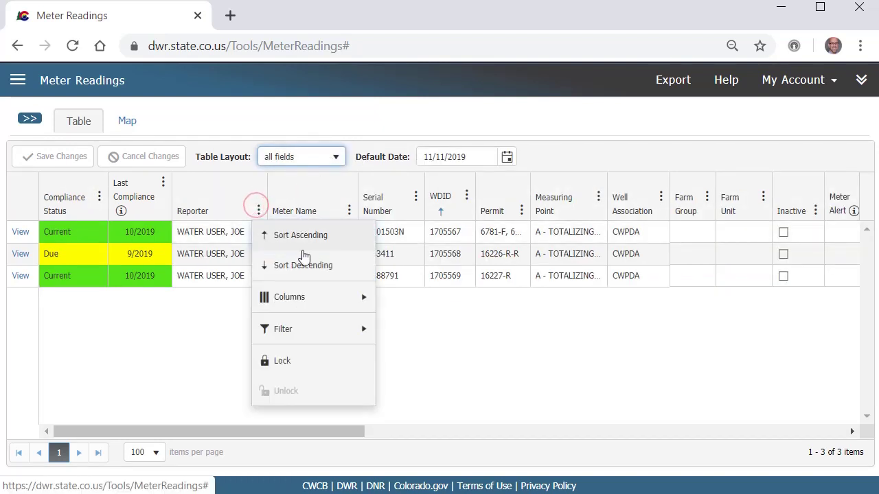
{"action": "mouse_move", "coordinate": [318, 304]}
{"action": "left_click_drag", "start_coordinate": [495, 109], "coordinate": [493, 353]}
{"action": "scroll", "coordinate": [505, 252], "scroll_direction": "up", "scroll_amount": 10}
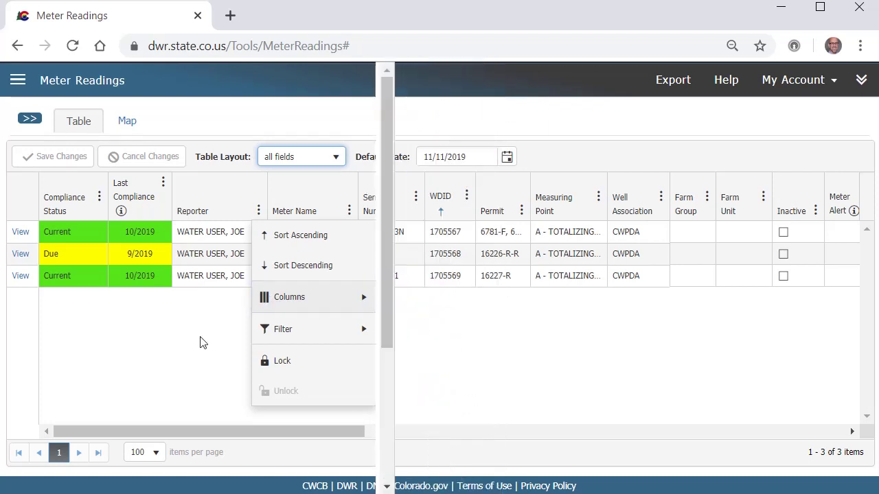
{"action": "left_click", "coordinate": [185, 349]}
Consult the explanation of the Last Compliance colors and close it.
{"action": "mouse_move", "coordinate": [127, 199]}
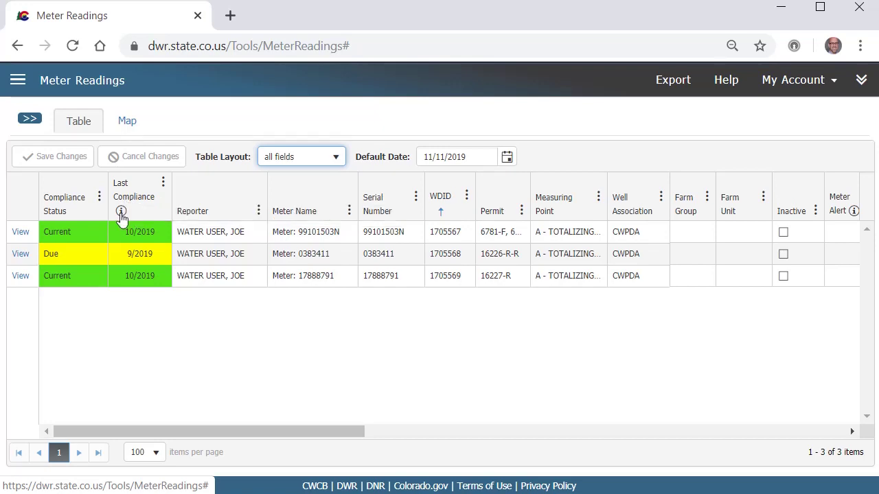
{"action": "left_click", "coordinate": [121, 213]}
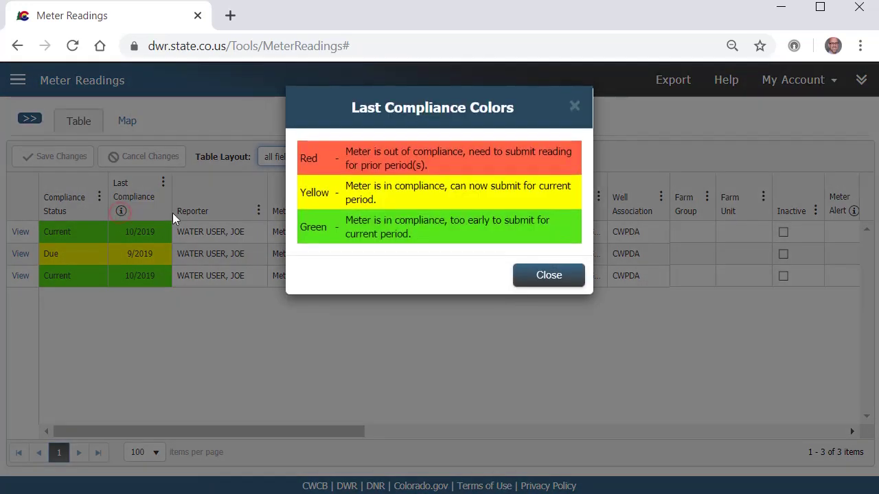
{"action": "left_click", "coordinate": [551, 275]}
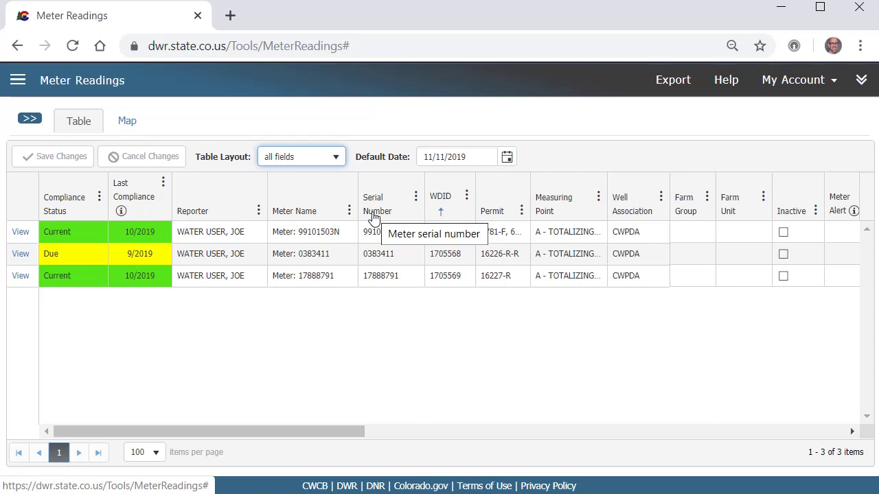
Switch the readings table to the data entry layout and open meter 99101503N's details with the search fields hidden.
{"action": "key", "text": "Down"}
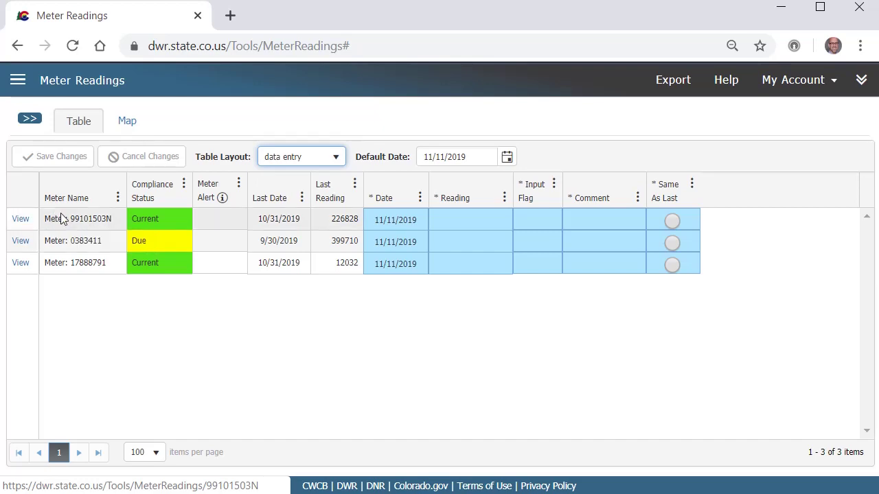
{"action": "left_click", "coordinate": [23, 220]}
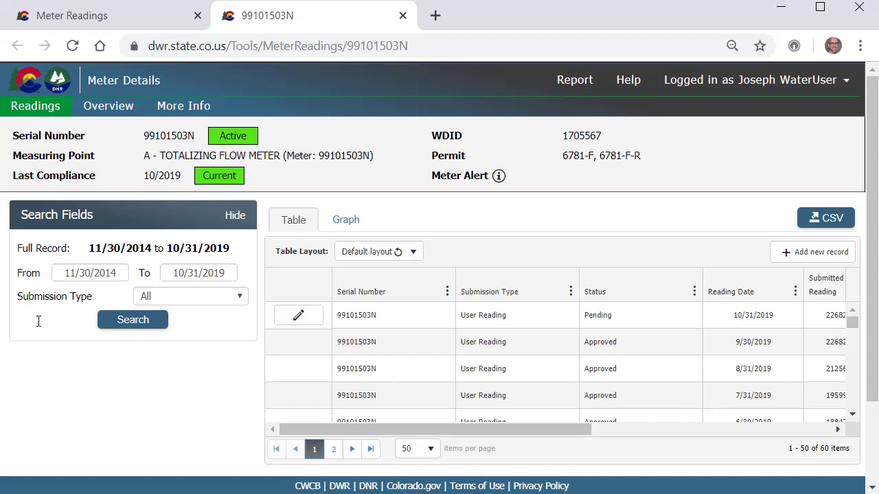
{"action": "left_click", "coordinate": [234, 216]}
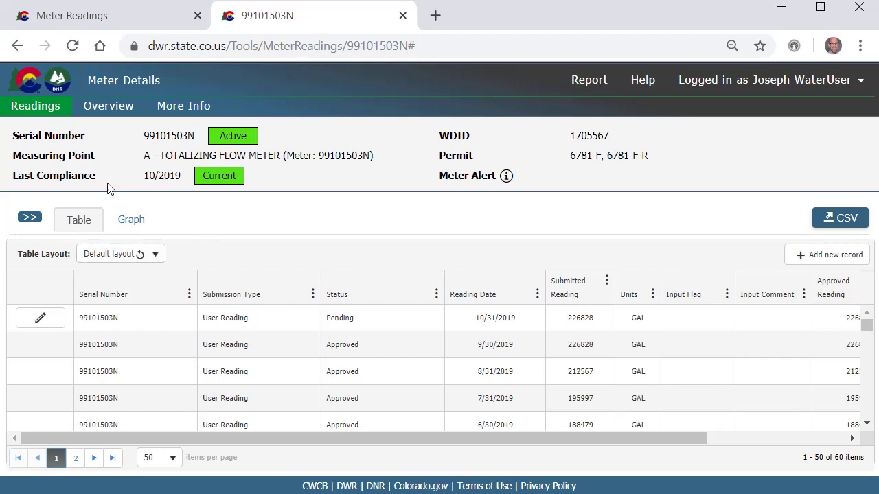
Choose the User setting 1 layout and move Status ahead of Submission Type and Units ahead of Reading Date.
{"action": "left_click", "coordinate": [142, 257]}
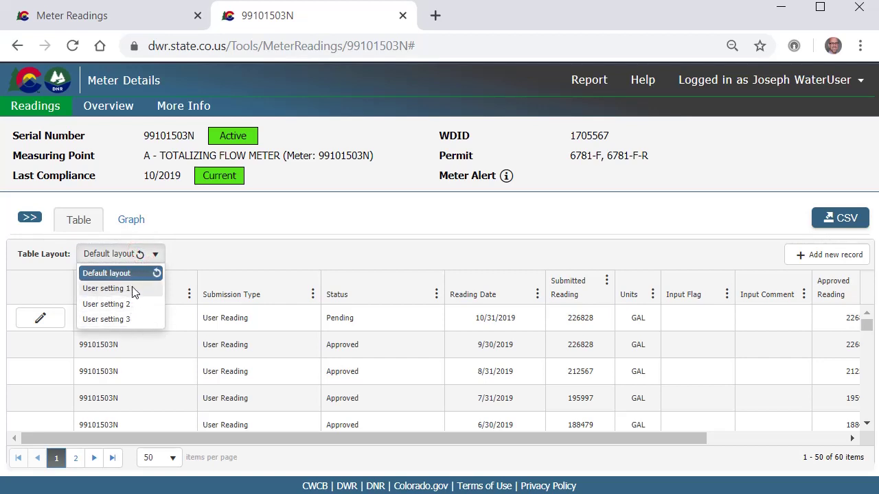
{"action": "left_click", "coordinate": [133, 290]}
{"action": "left_click_drag", "start_coordinate": [386, 296], "coordinate": [259, 291]}
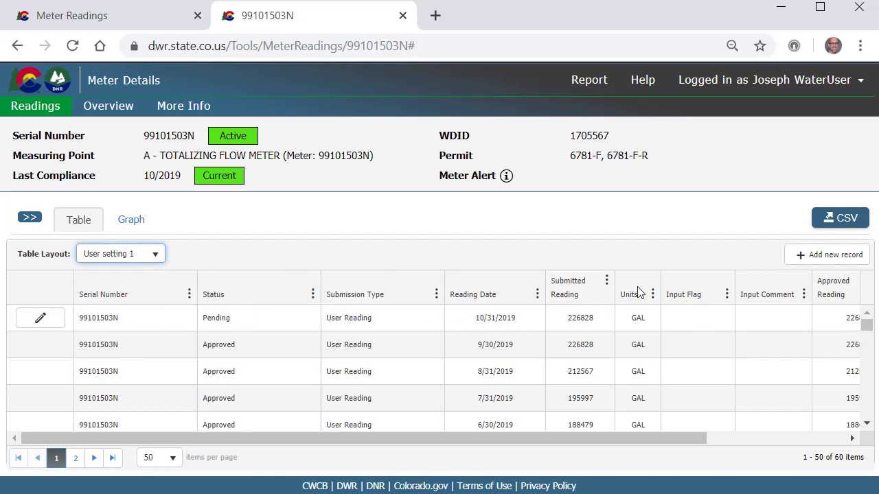
{"action": "left_click_drag", "start_coordinate": [637, 292], "coordinate": [447, 293]}
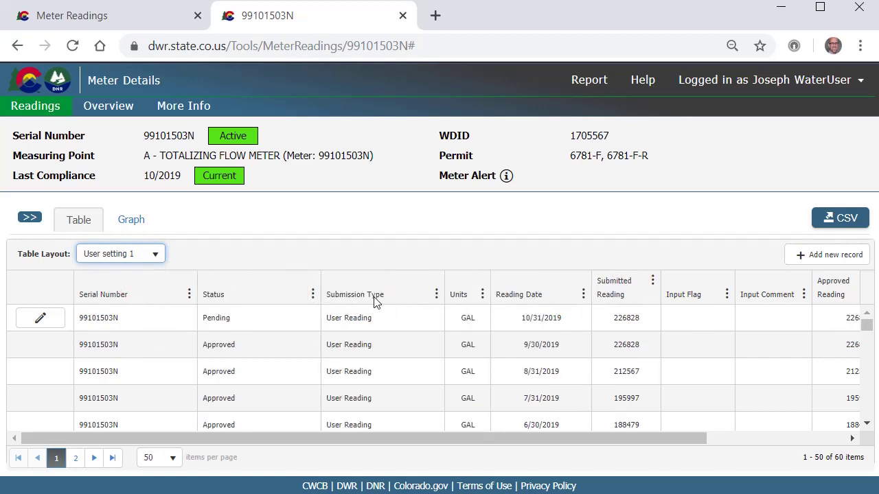
Show the Submitted By and Submitted Date columns in the meter's readings table.
{"action": "left_click", "coordinate": [436, 295]}
{"action": "mouse_move", "coordinate": [439, 317]}
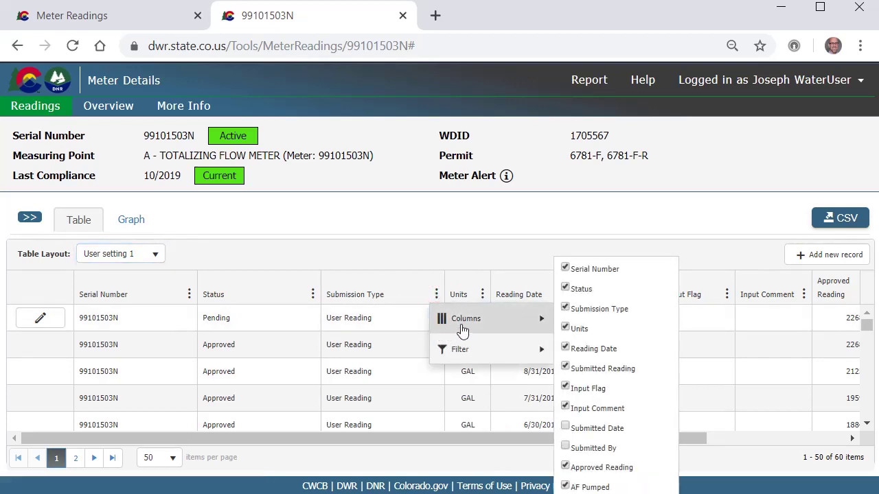
{"action": "left_click", "coordinate": [566, 446]}
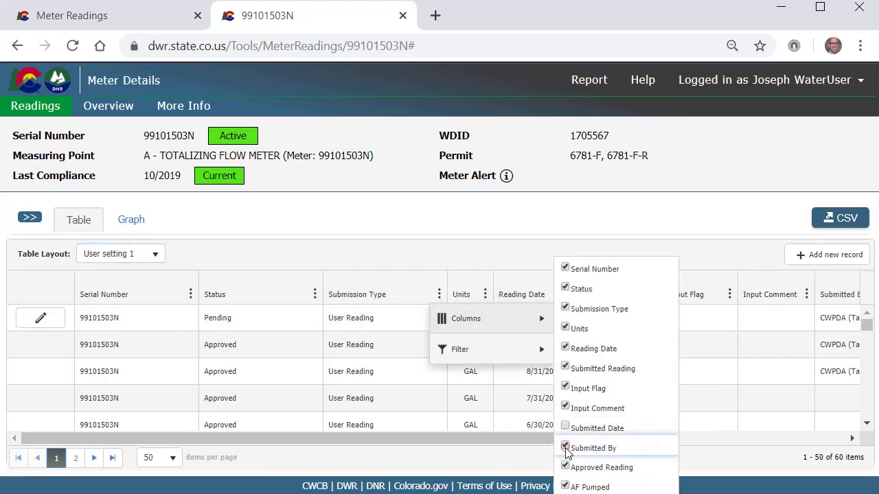
{"action": "left_click", "coordinate": [565, 429]}
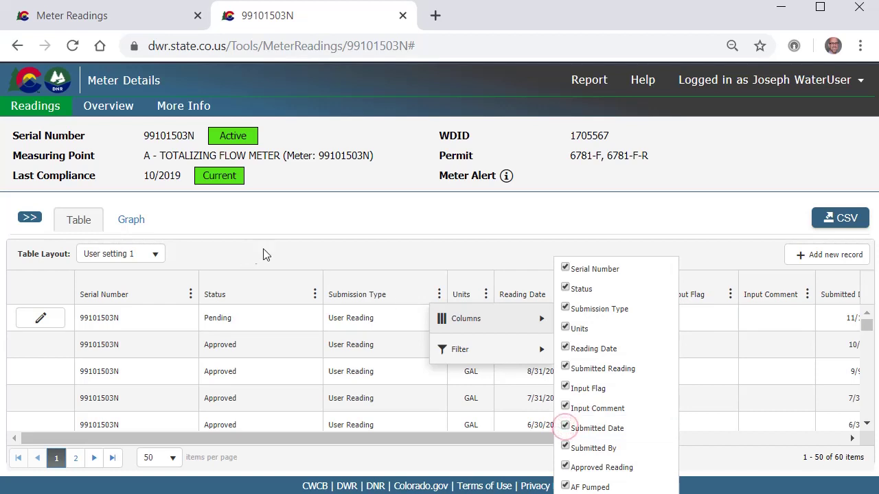
{"action": "left_click", "coordinate": [315, 252]}
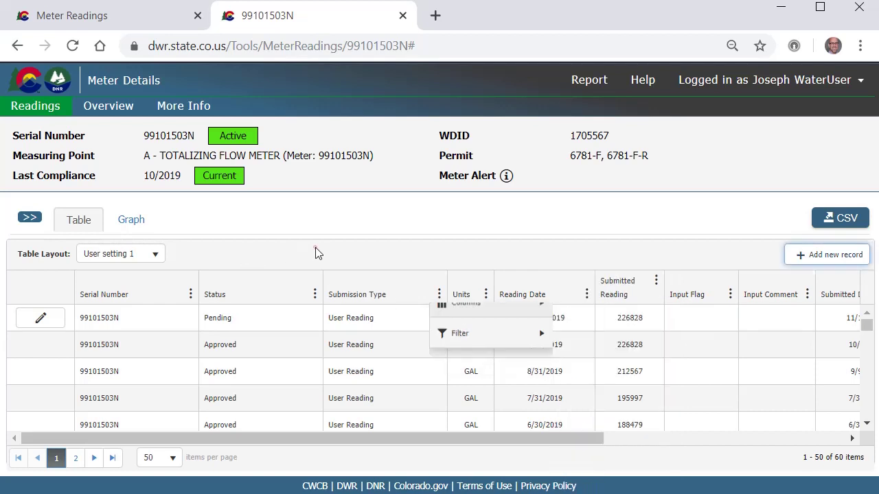
Switch the meter's readings table to the User setting 2 layout and back to User setting 1 to compare them.
{"action": "left_click", "coordinate": [110, 258]}
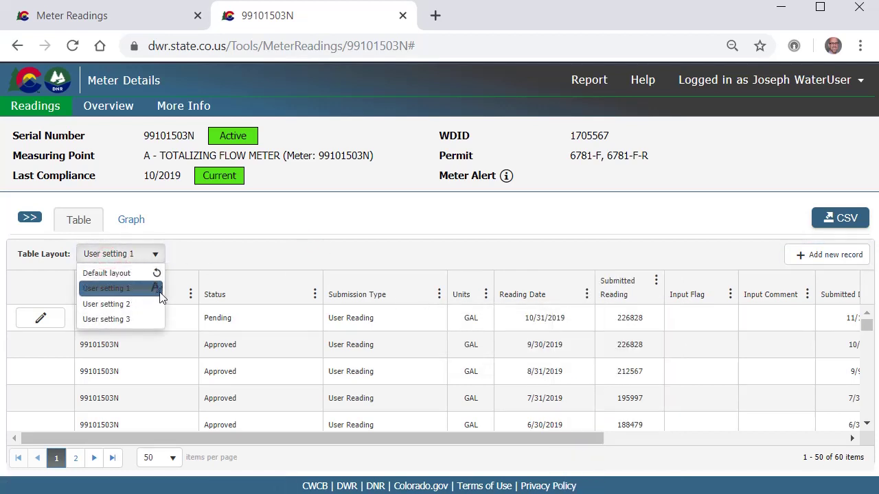
{"action": "left_click", "coordinate": [120, 309]}
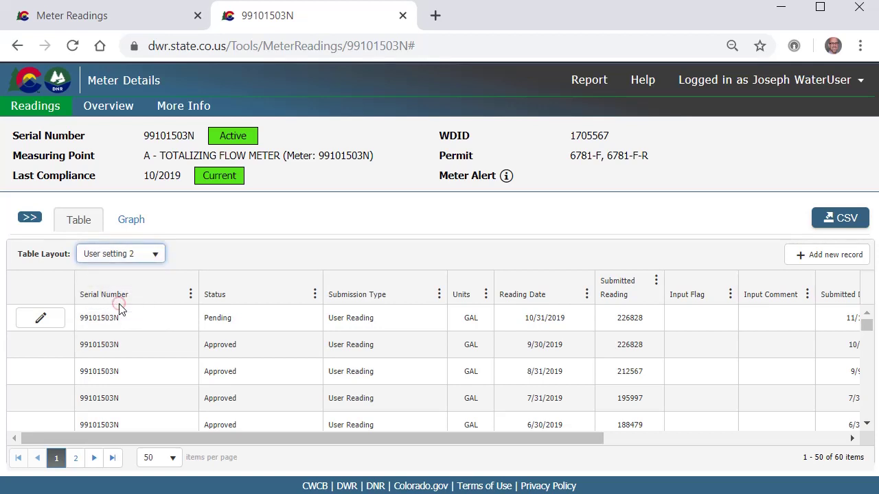
{"action": "left_click", "coordinate": [149, 258]}
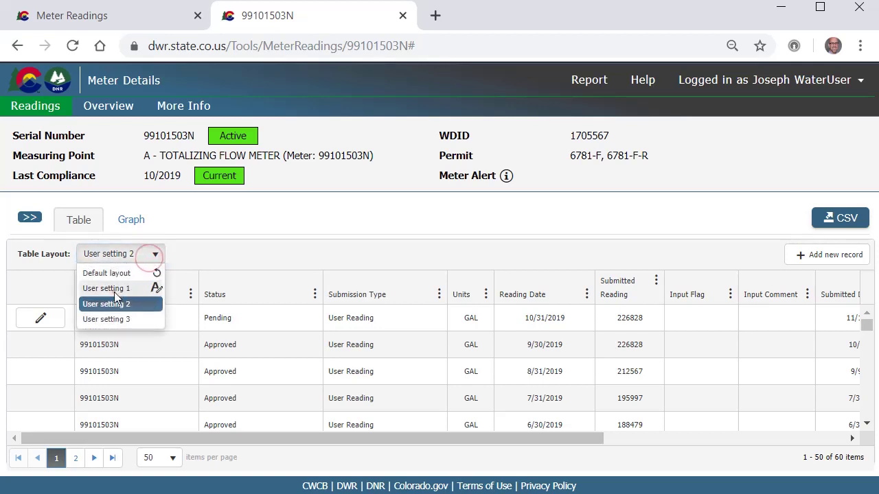
{"action": "left_click", "coordinate": [114, 290]}
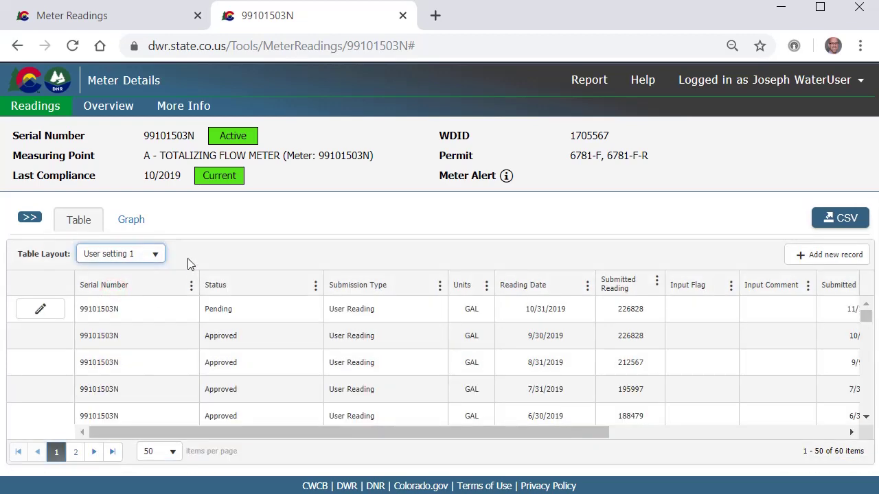
Rename the User setting 1 table layout as "test layout" and check the list of available layouts.
{"action": "left_click", "coordinate": [149, 254]}
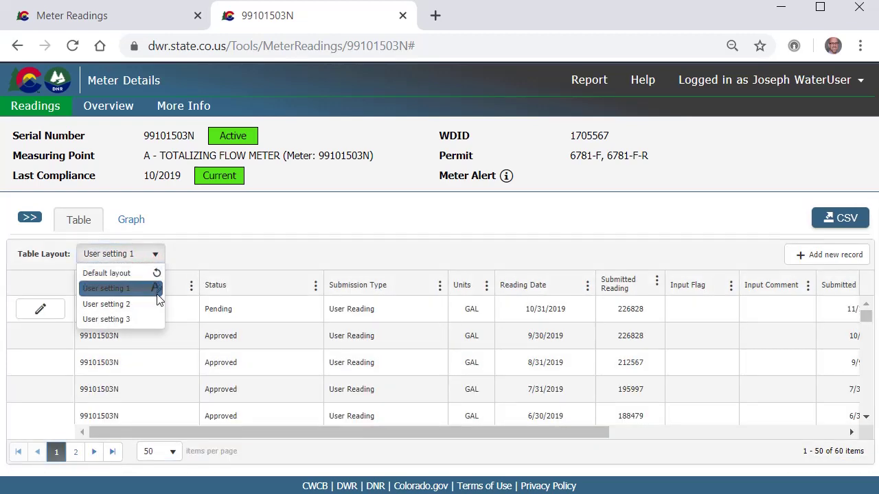
{"action": "left_click", "coordinate": [156, 289]}
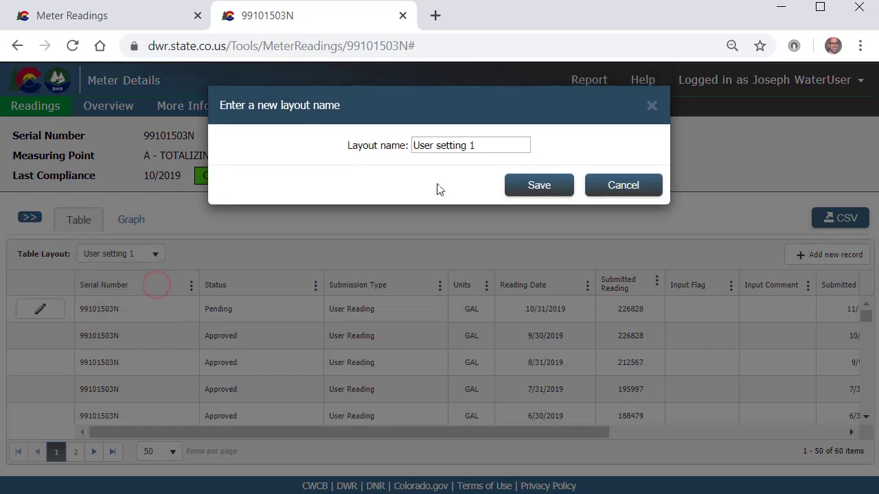
{"action": "triple_click", "coordinate": [482, 144]}
{"action": "type", "text": "test layout"}
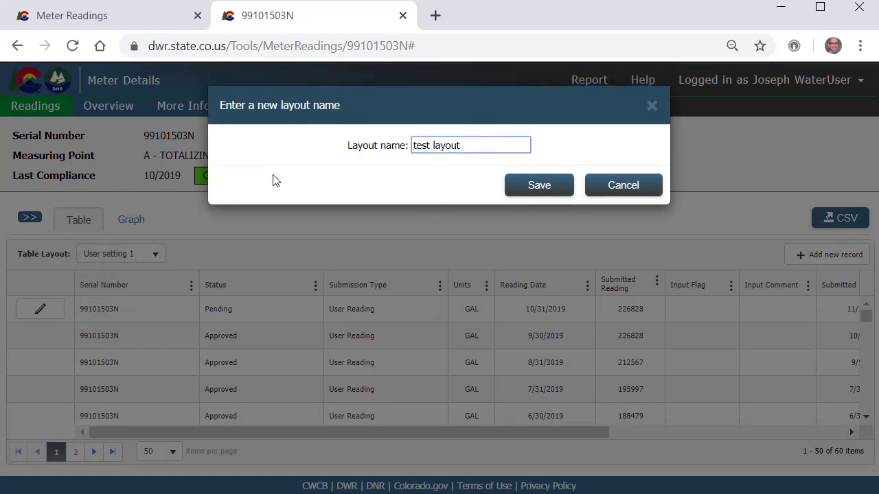
{"action": "left_click", "coordinate": [526, 189]}
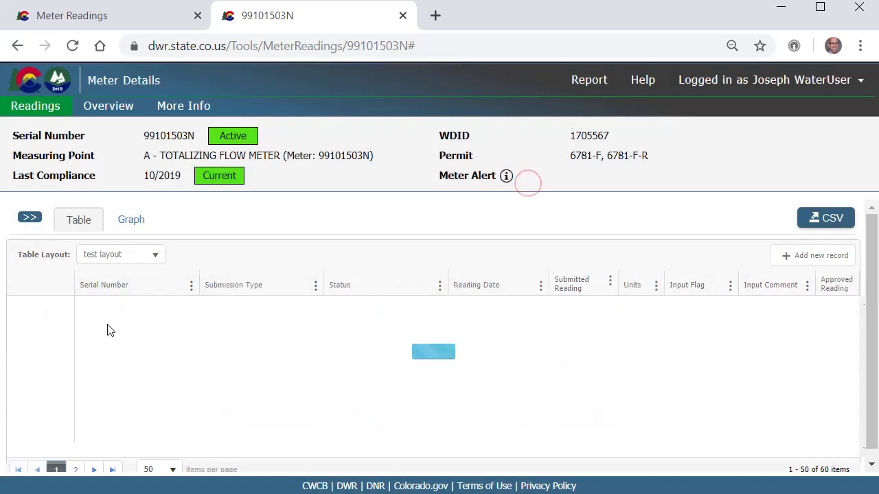
{"action": "left_click", "coordinate": [154, 255]}
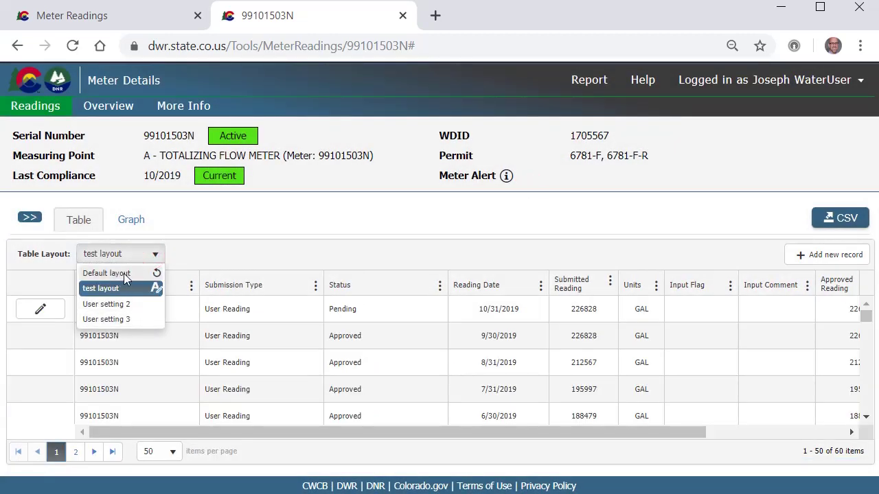
{"action": "left_click", "coordinate": [392, 252]}
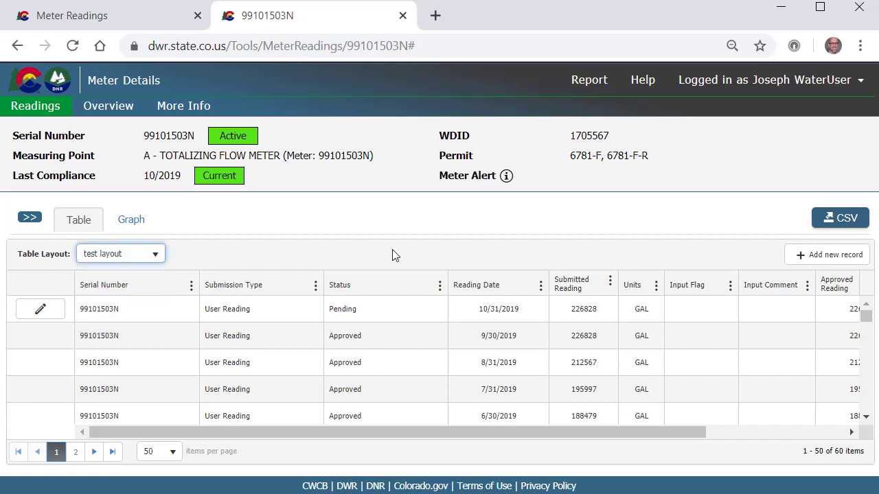
Change the meter's name to "Well XYZ" in its overview and return to the Meter Readings page.
{"action": "left_click", "coordinate": [118, 112]}
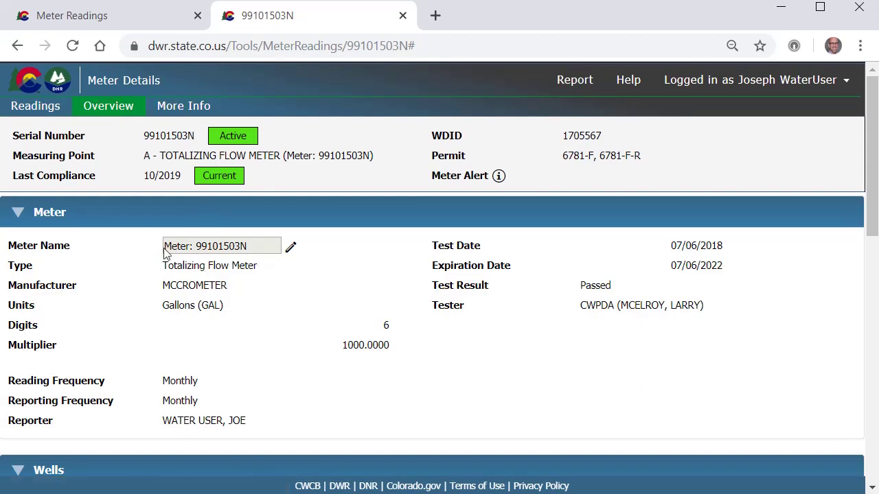
{"action": "left_click", "coordinate": [261, 247]}
{"action": "left_click", "coordinate": [291, 248]}
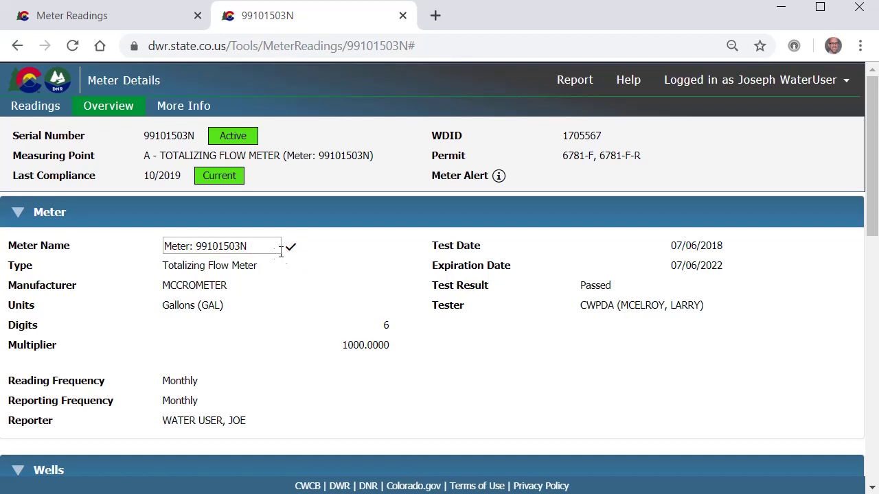
{"action": "left_click_drag", "start_coordinate": [269, 253], "coordinate": [135, 248]}
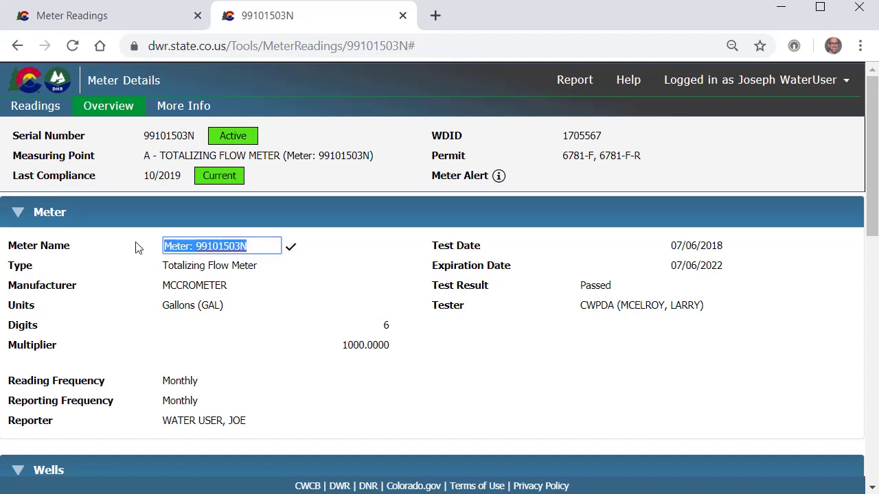
{"action": "type", "text": "Well XYZ"}
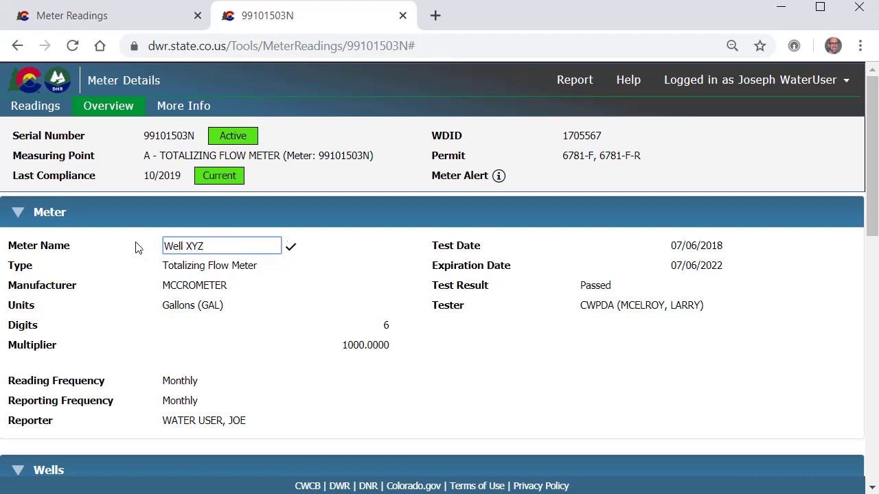
{"action": "left_click", "coordinate": [291, 250]}
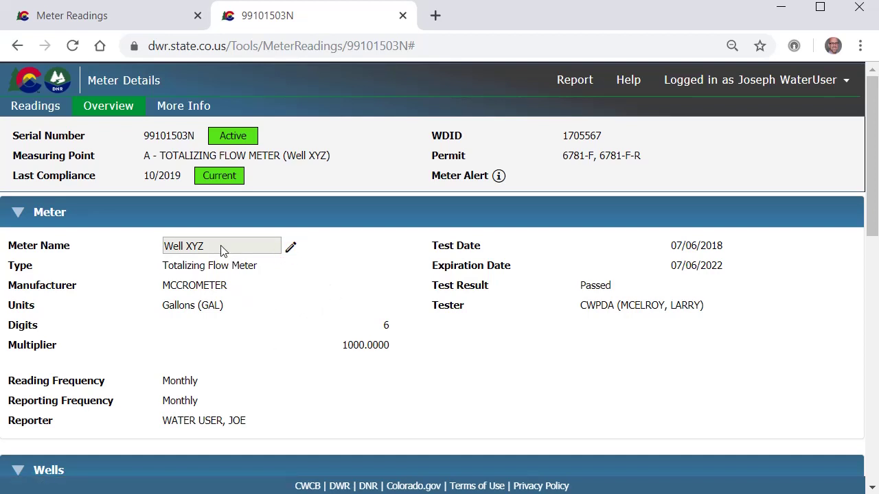
{"action": "left_click", "coordinate": [86, 15]}
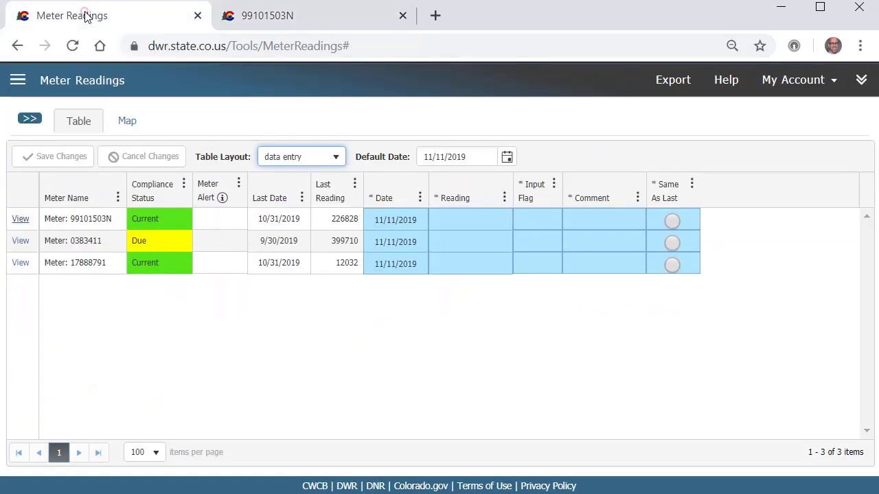